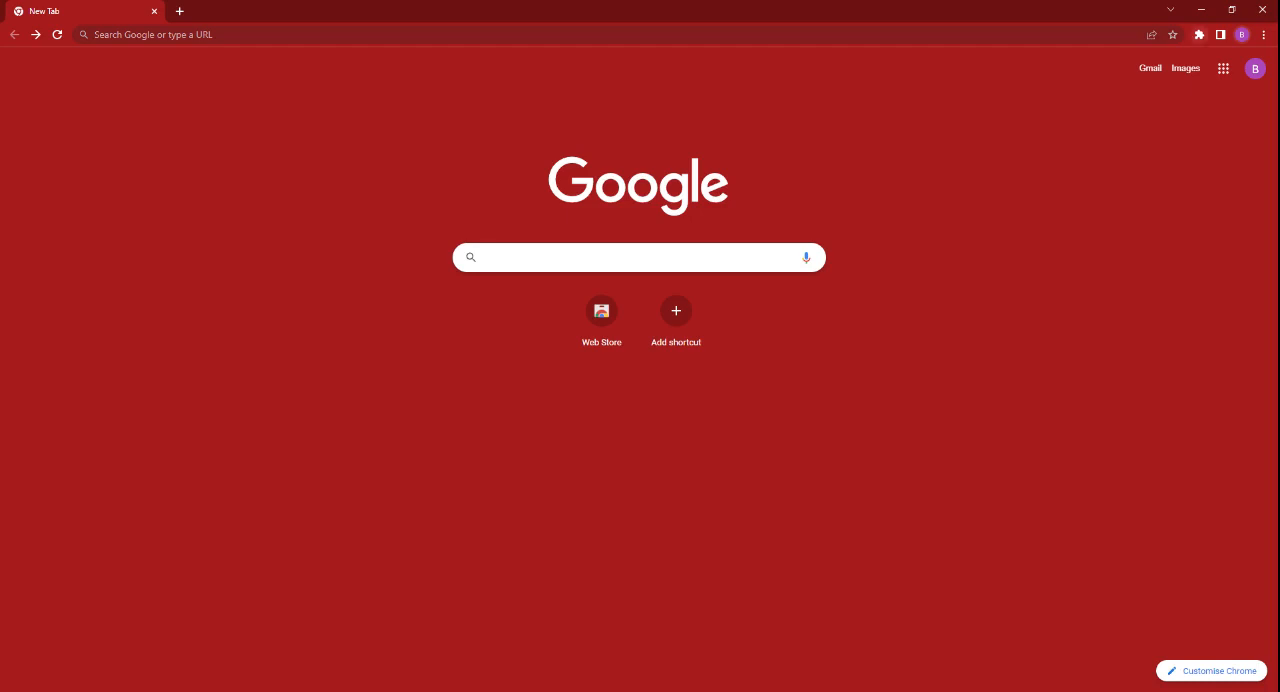
Step: Open the Chrome Web Store from the browser's extension management page
left_click(1204, 37)
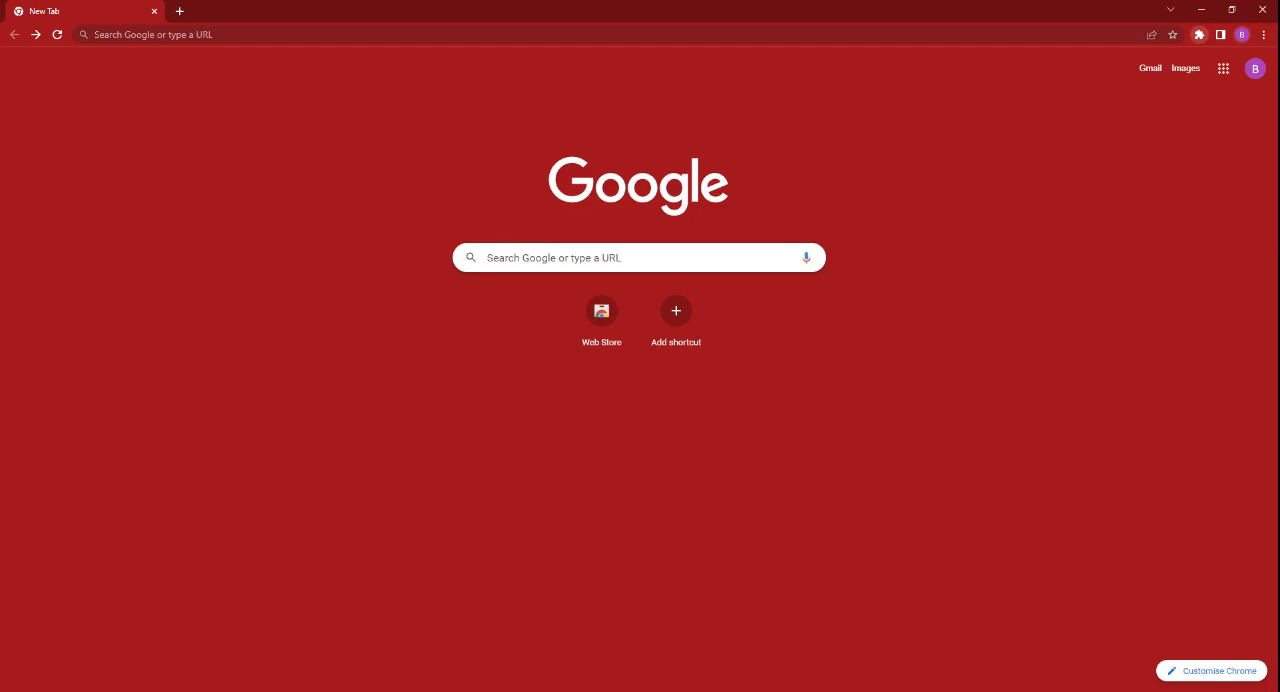
left_click(1090, 152)
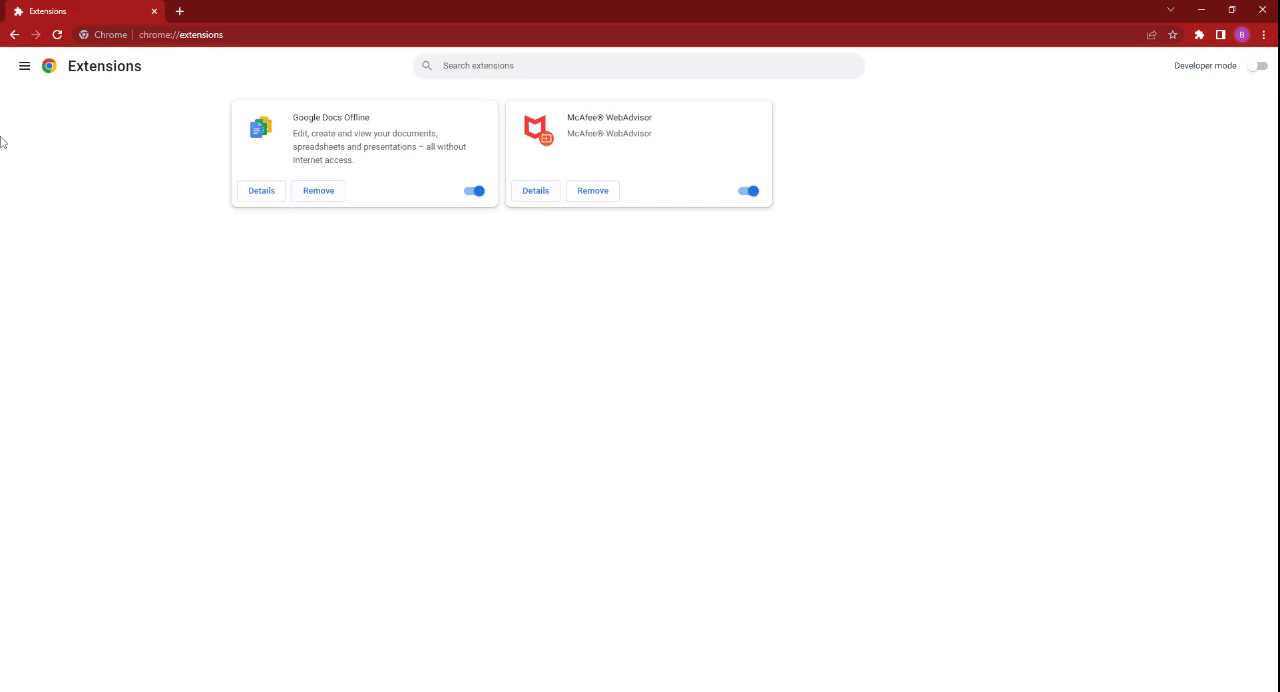
left_click(24, 66)
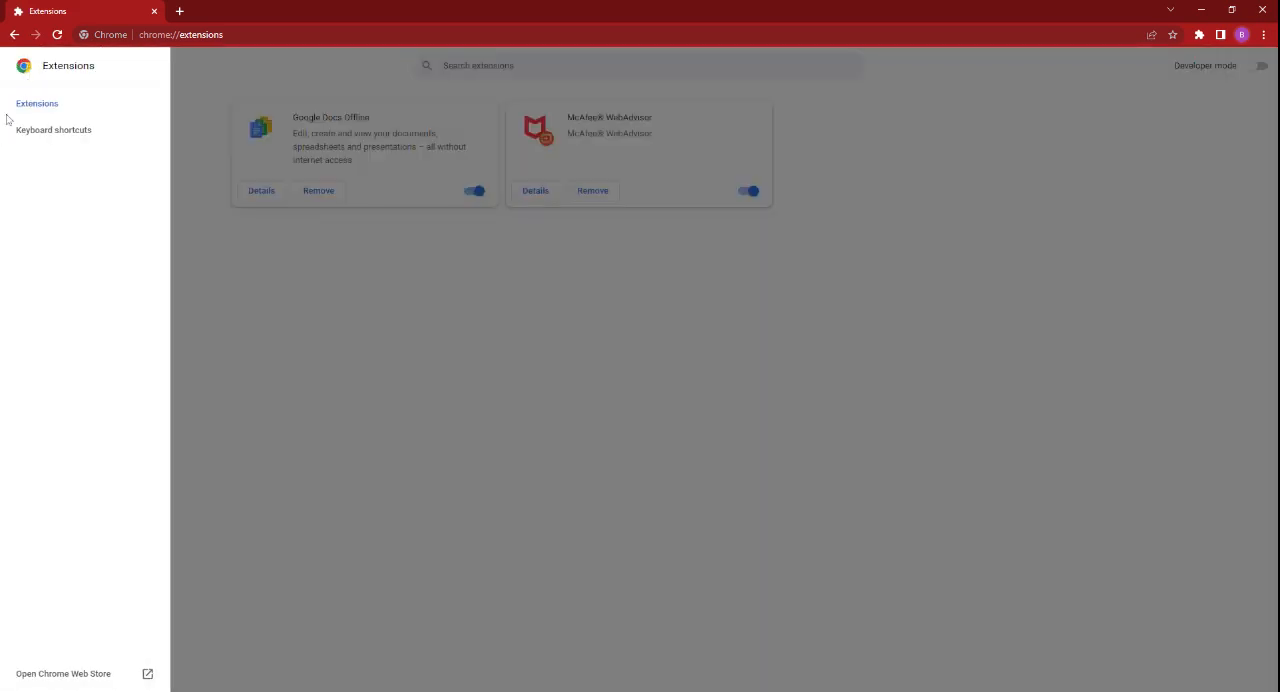
left_click(95, 675)
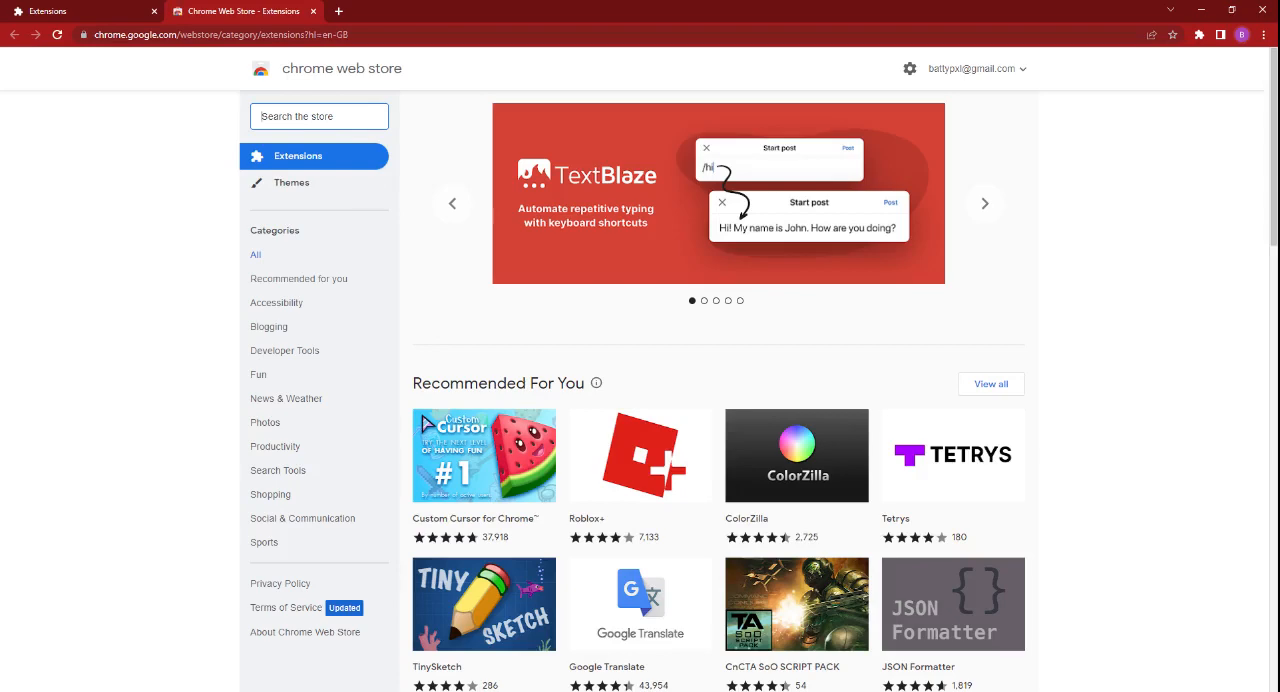
Step: Search the Chrome Web Store for hashpack and add the Hashpack extension to Chrome
type("hashpack")
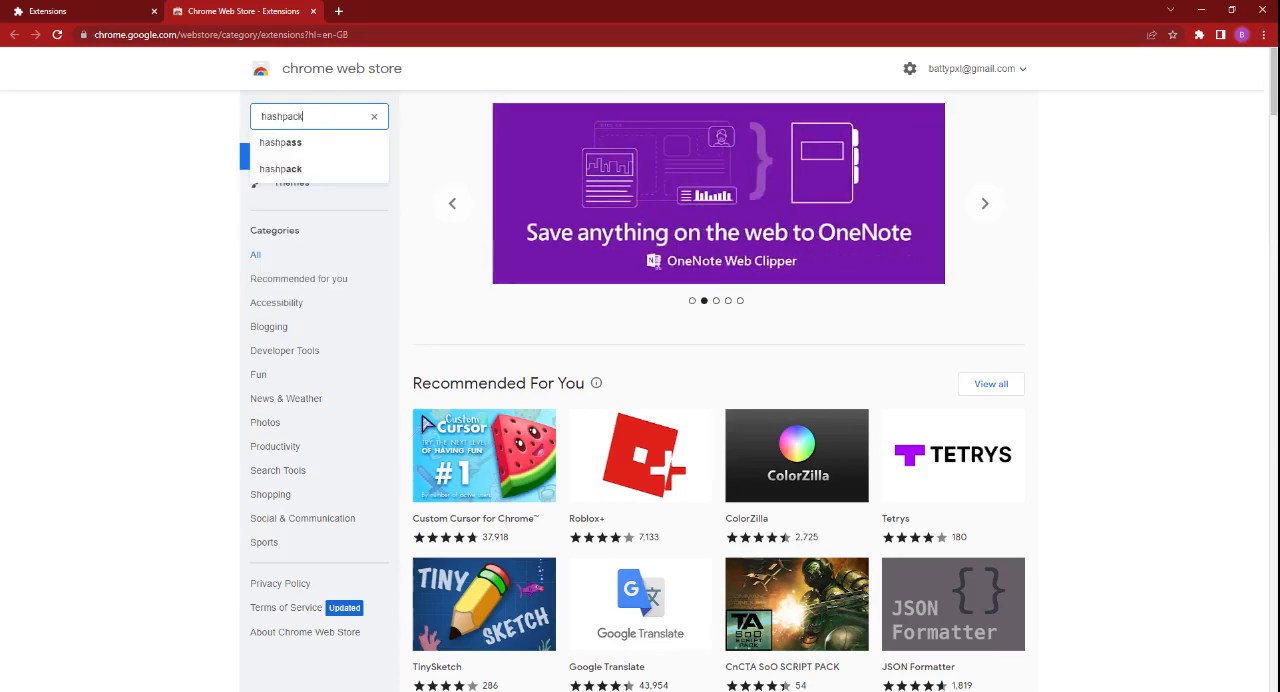
left_click(304, 144)
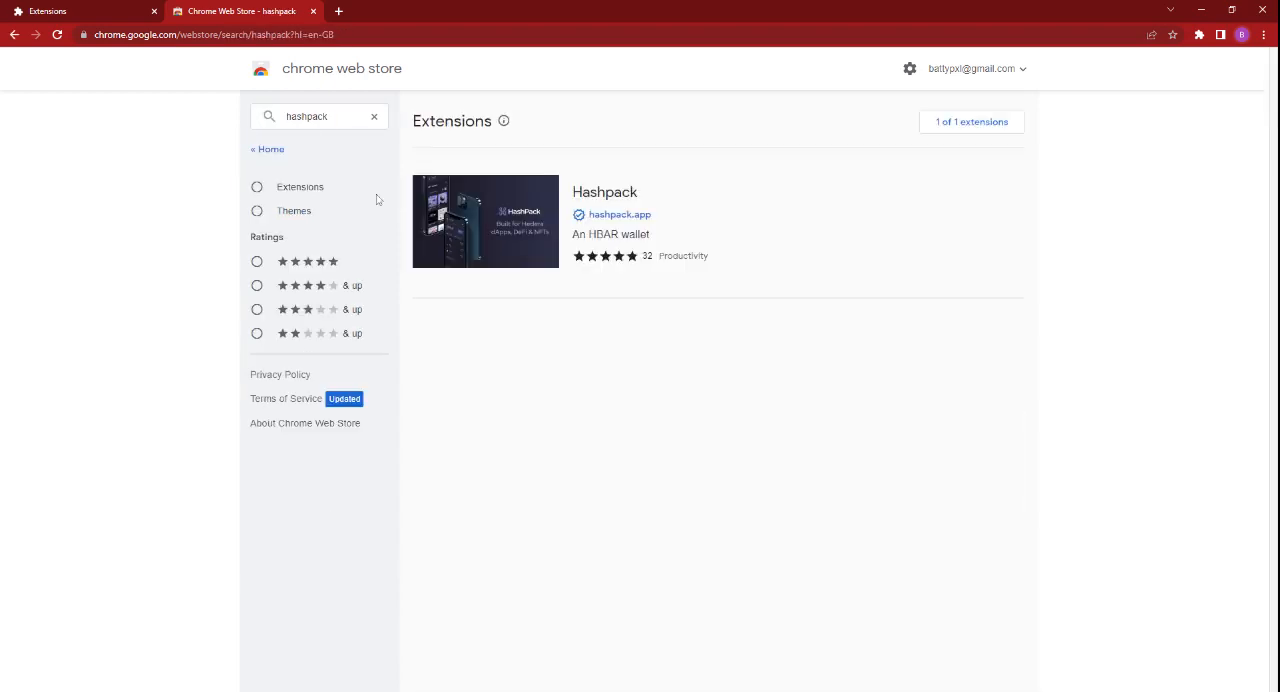
left_click(624, 218)
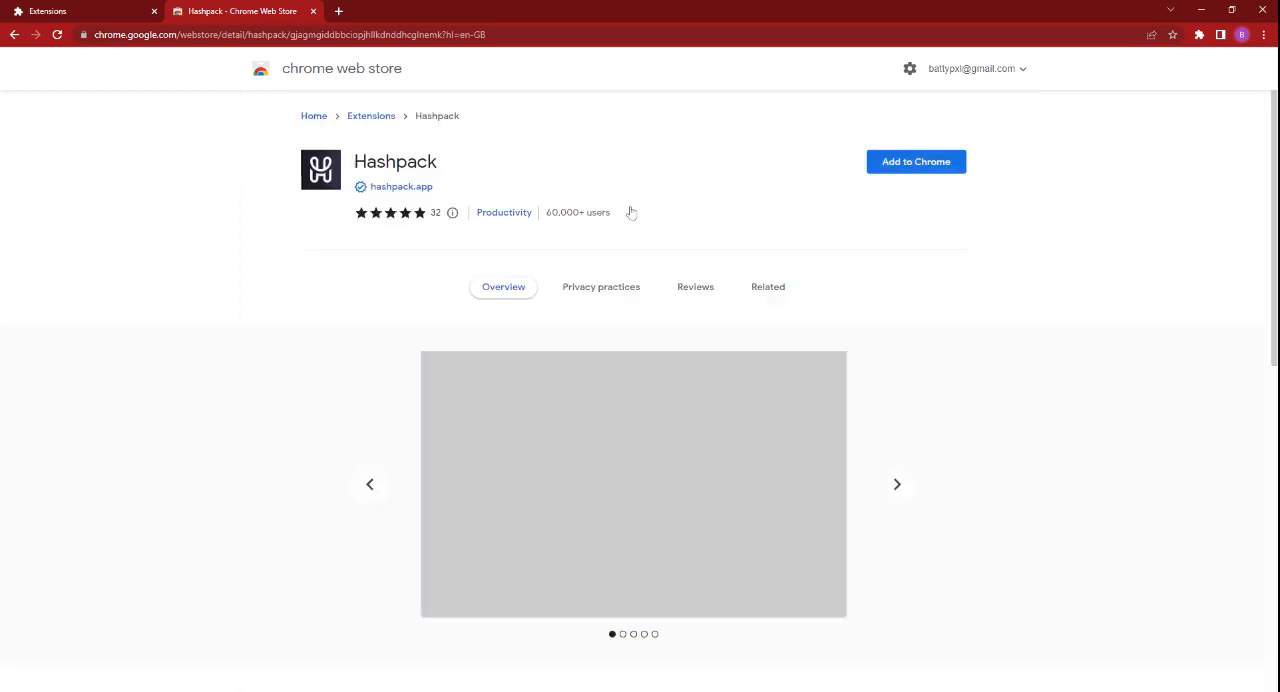
left_click(925, 169)
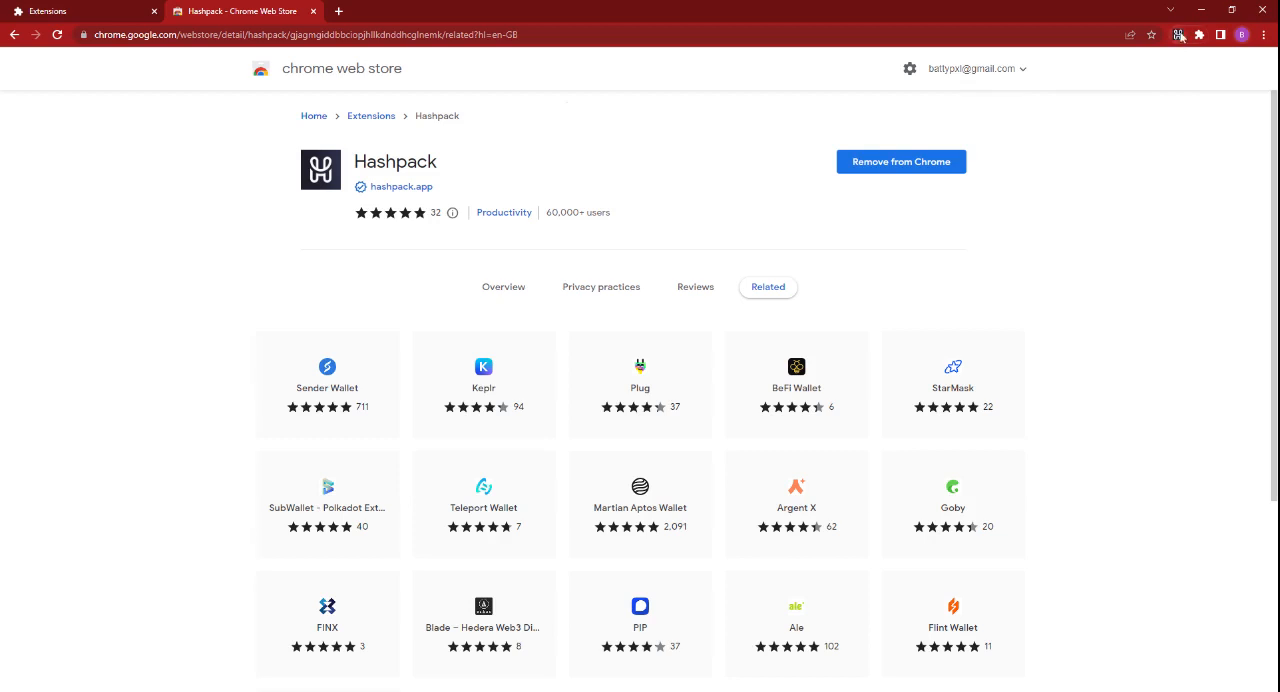
Step: Open the HashPack wallet and add a new, non-Ledger wallet, proceeding past its seed phrase to the verification stage
left_click(1180, 37)
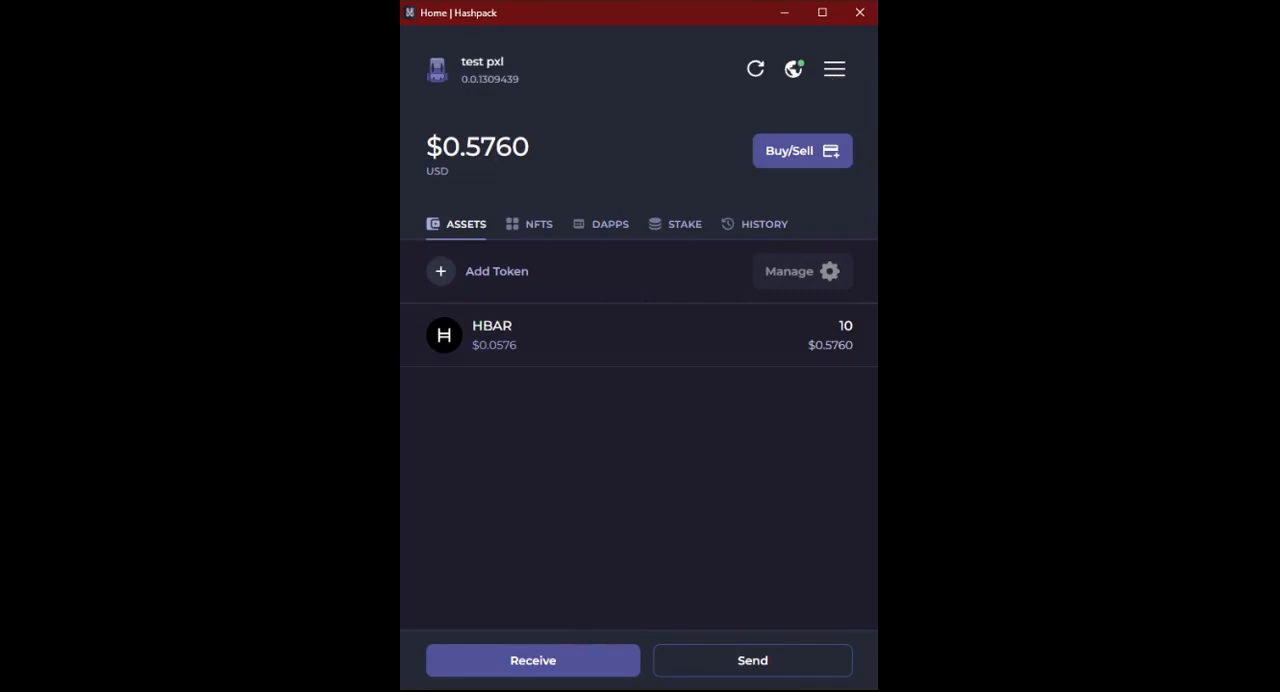
left_click(834, 72)
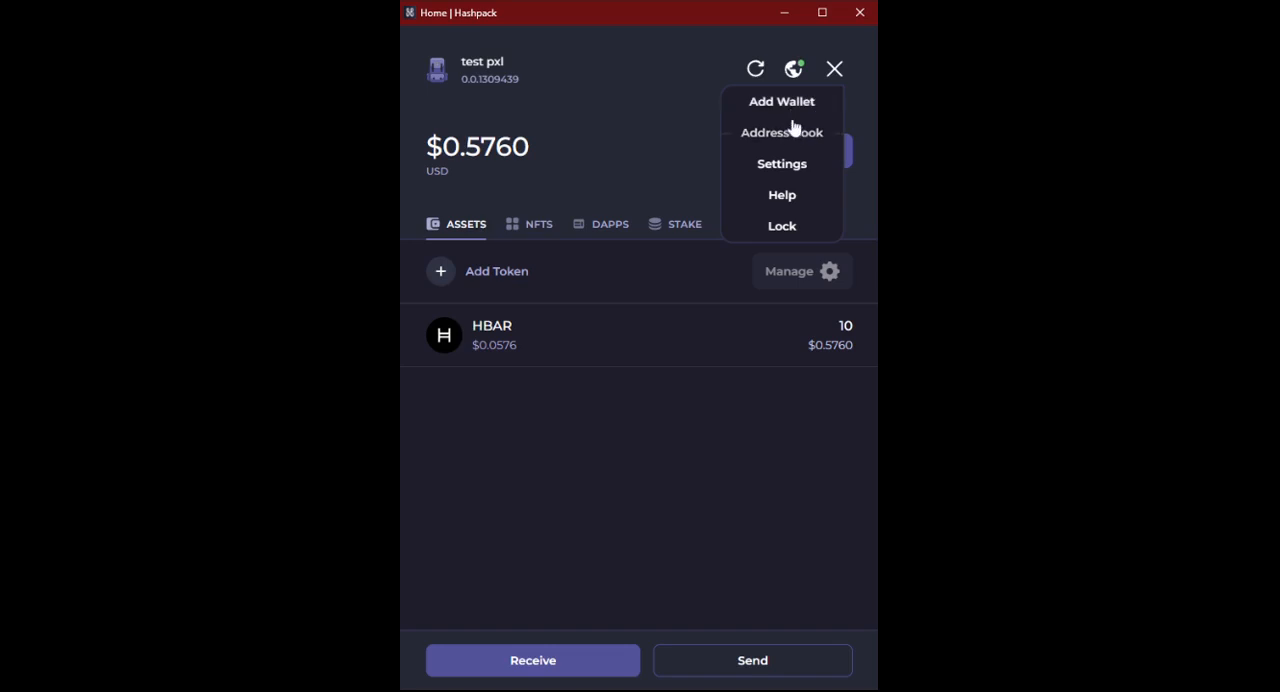
left_click(792, 106)
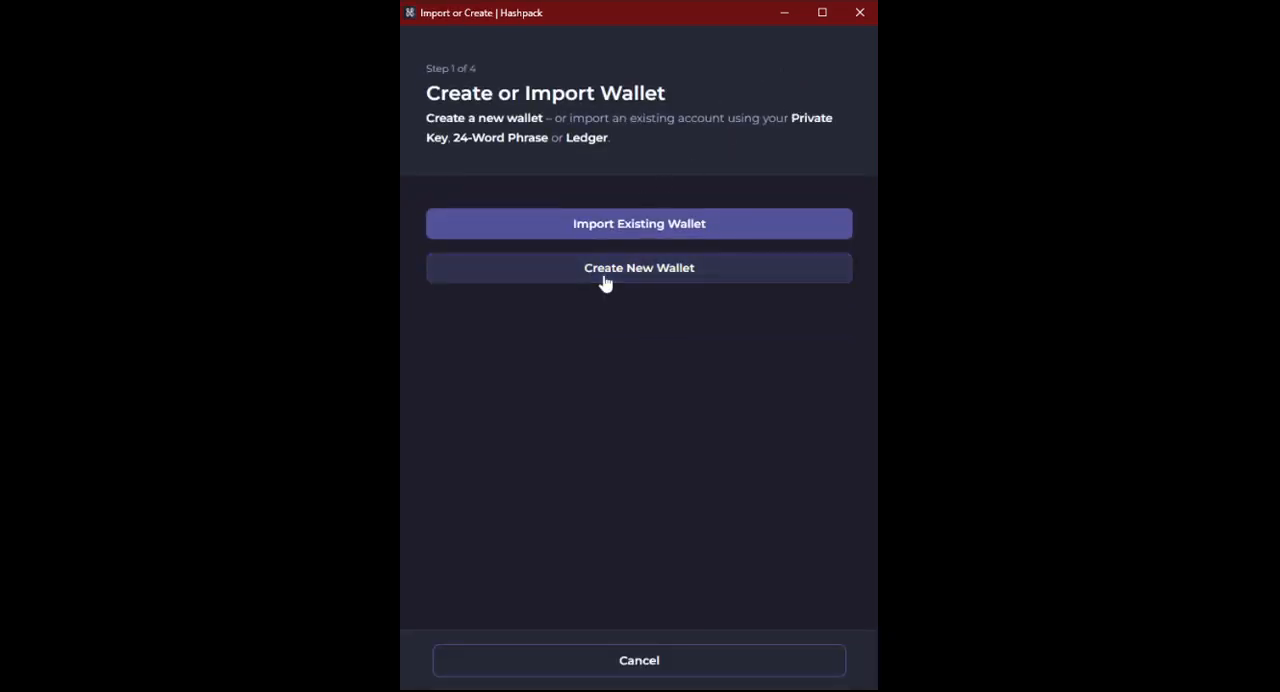
left_click(618, 271)
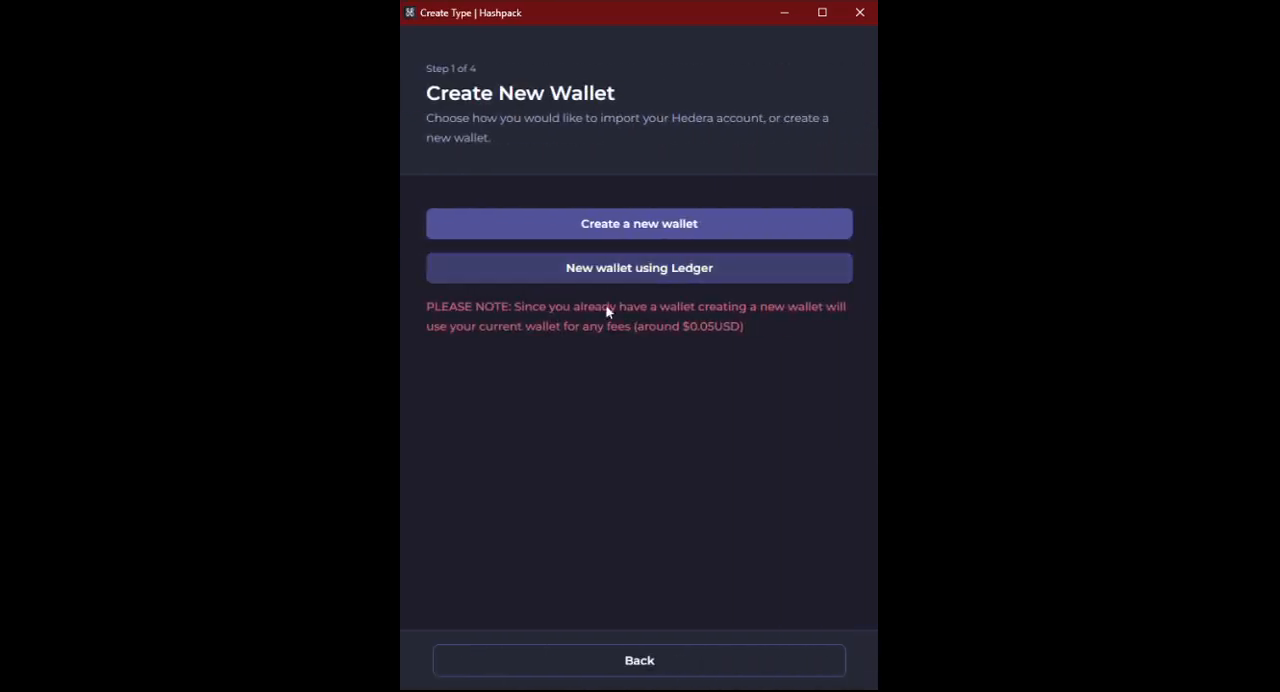
left_click(624, 233)
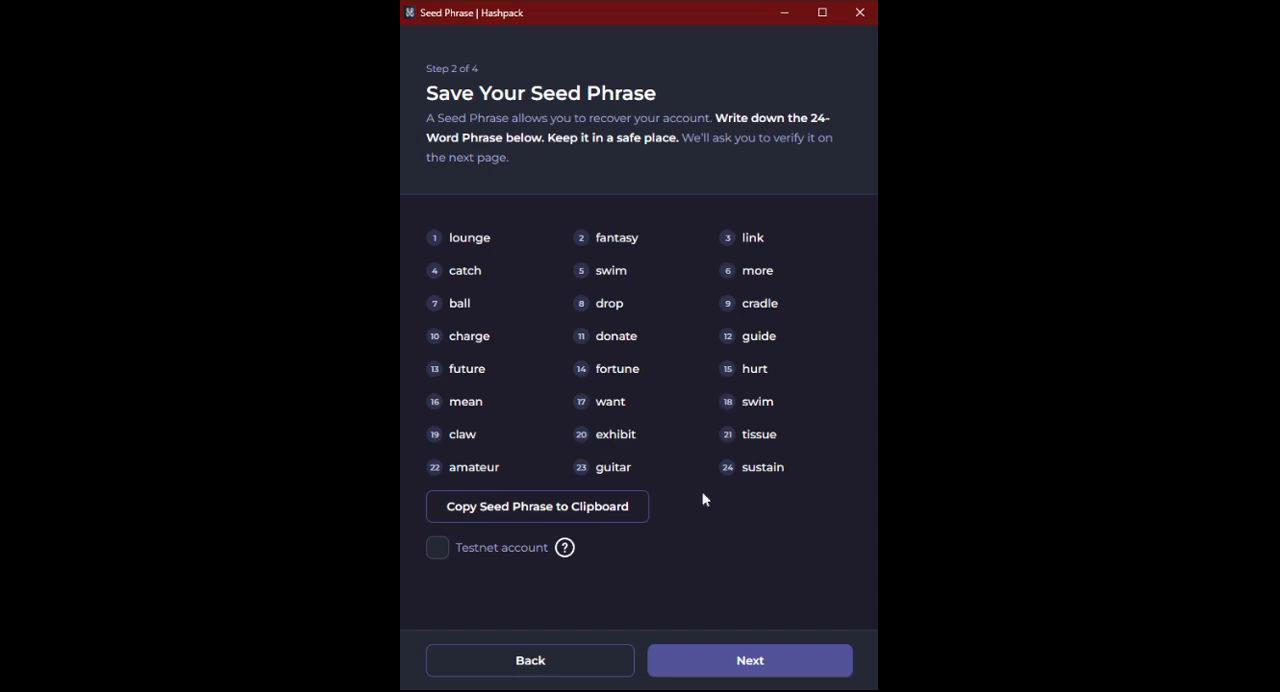
left_click(746, 662)
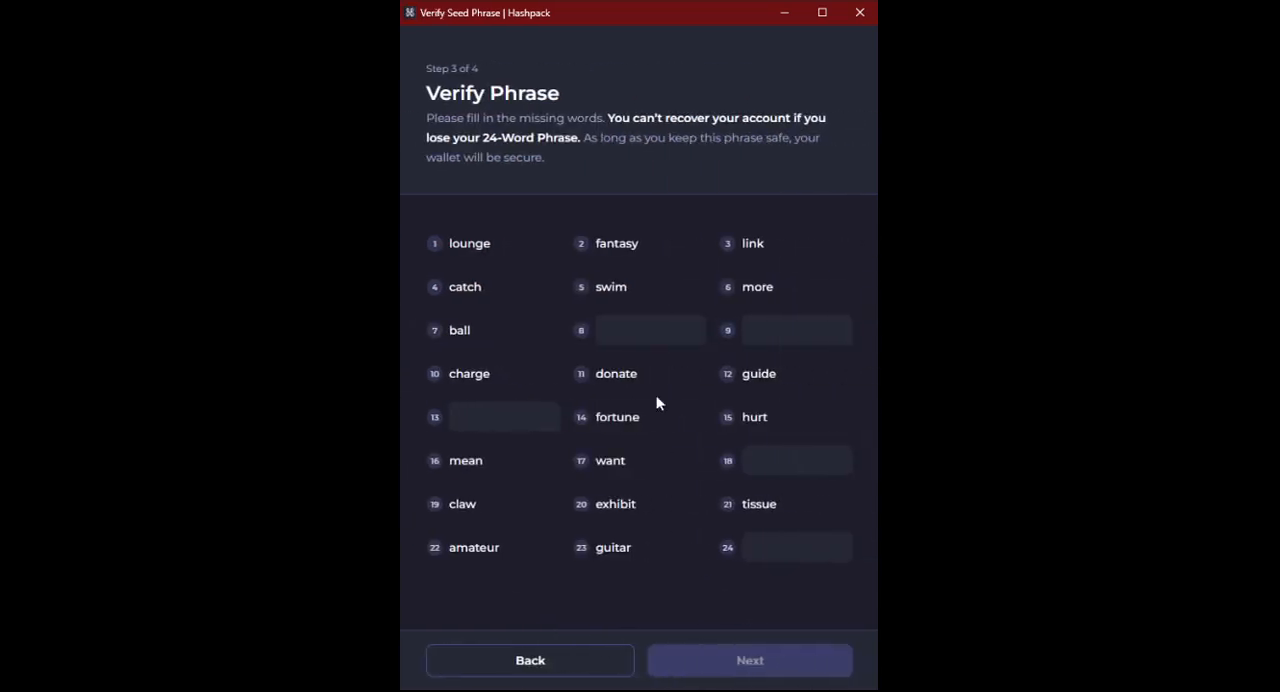
Step: Fill in the missing seed phrase words 8 and 9 for verification
left_click(692, 330)
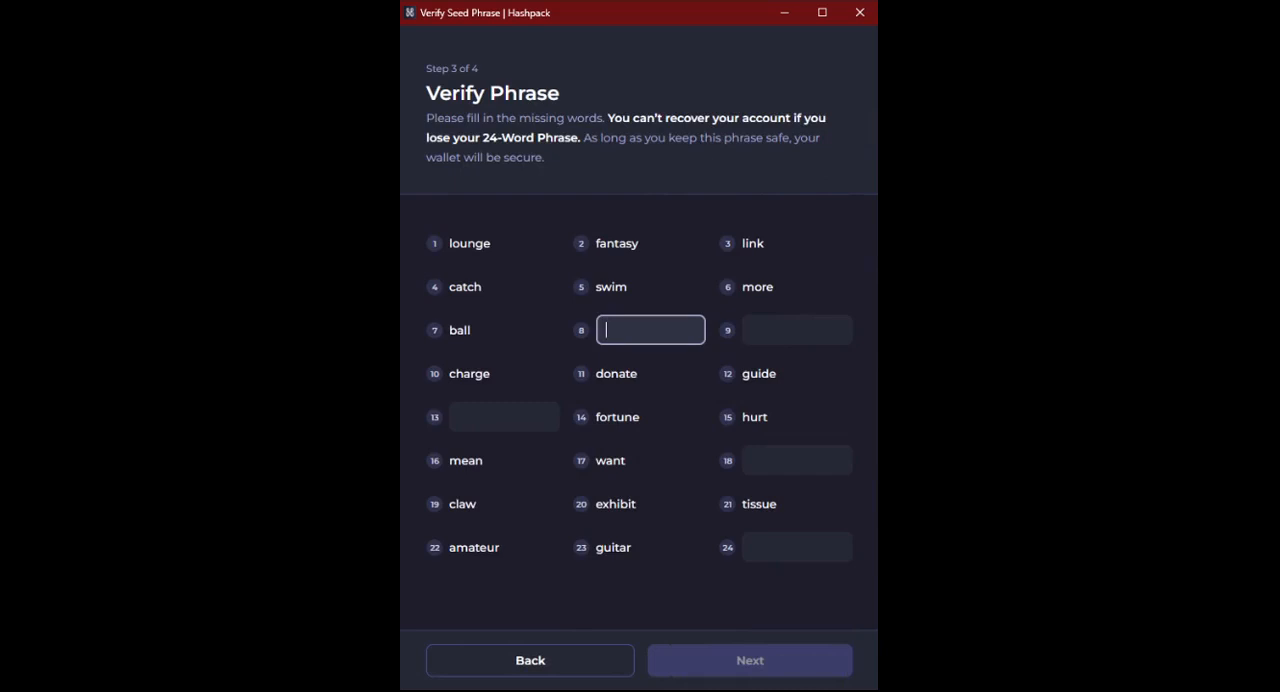
key("Tab")
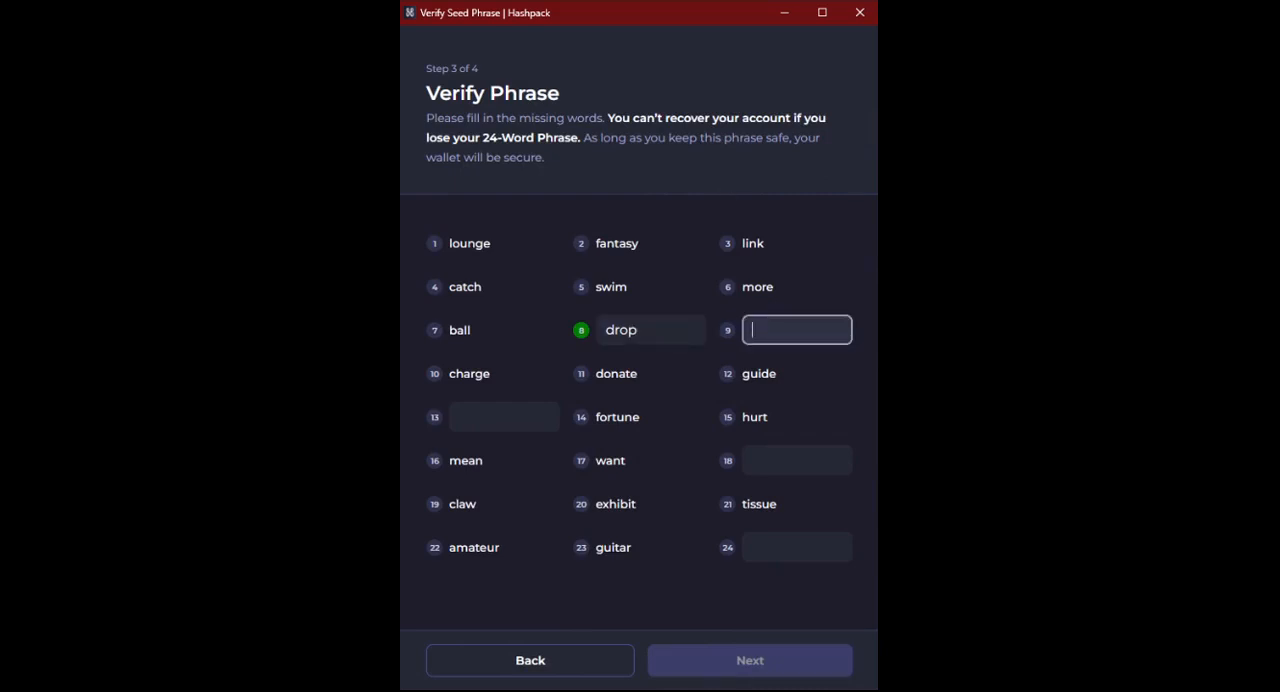
Step: Fill in the missing seed phrase words 13, 18 and 24 and submit the phrase verification
left_click(504, 417)
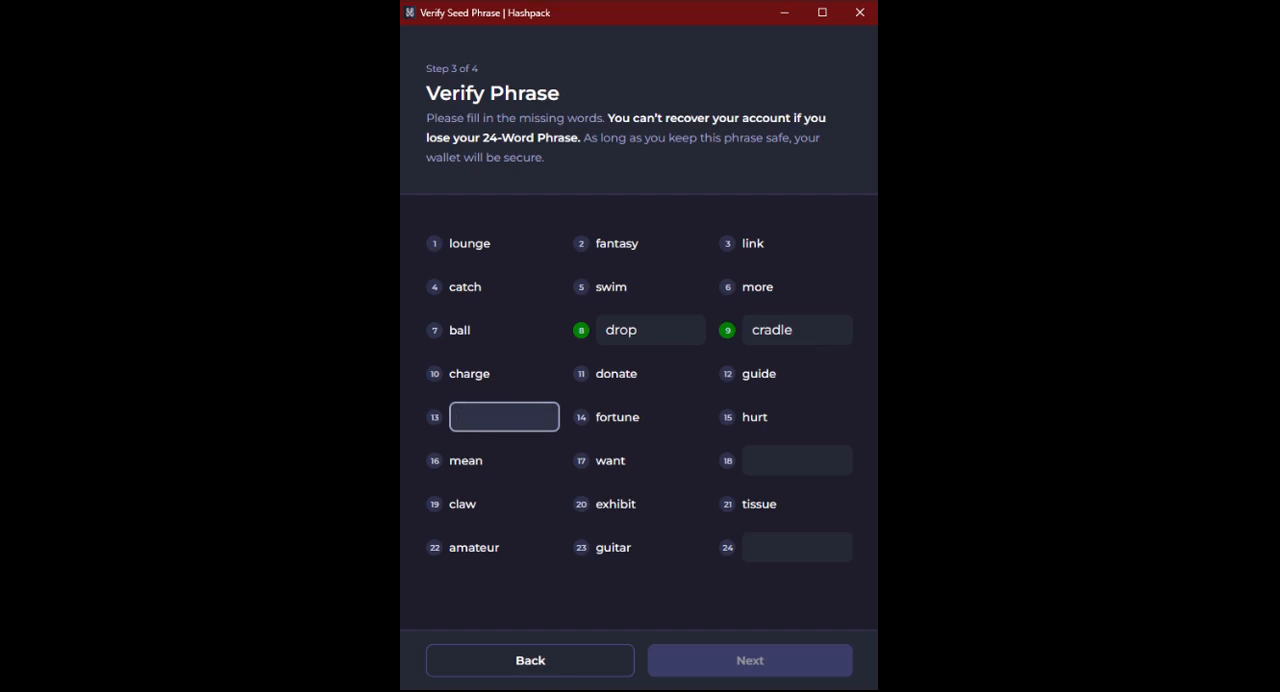
left_click(797, 460)
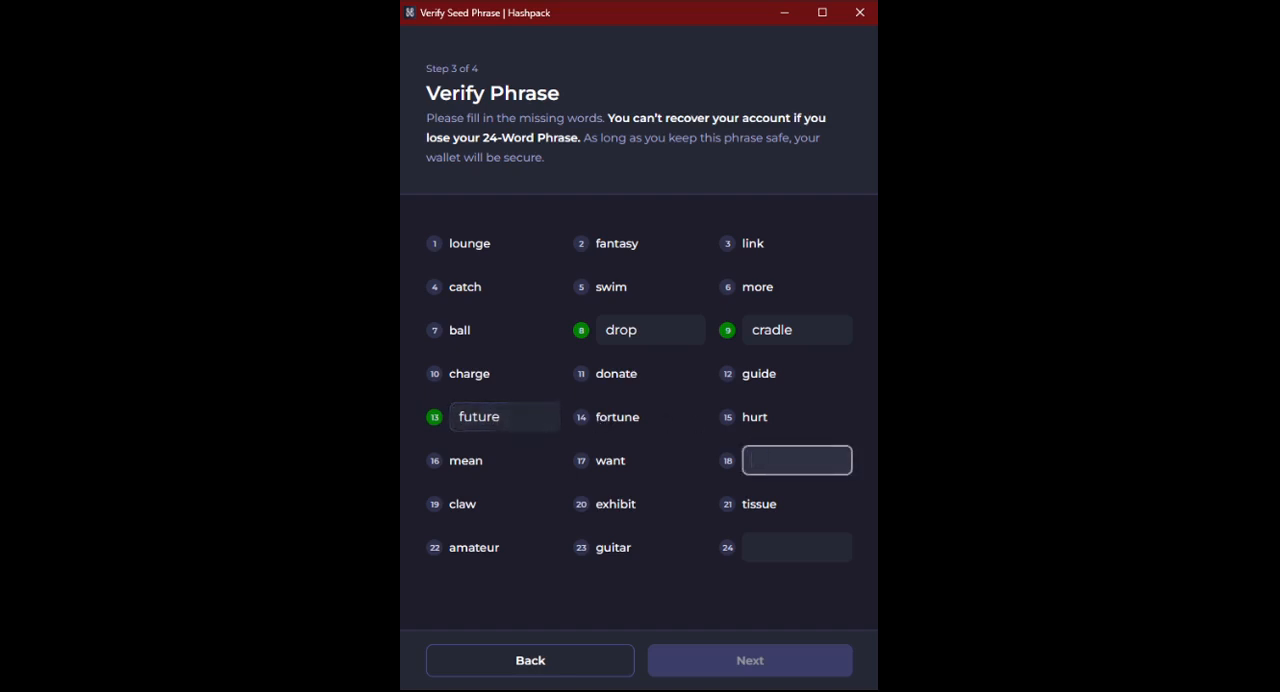
left_click(797, 547)
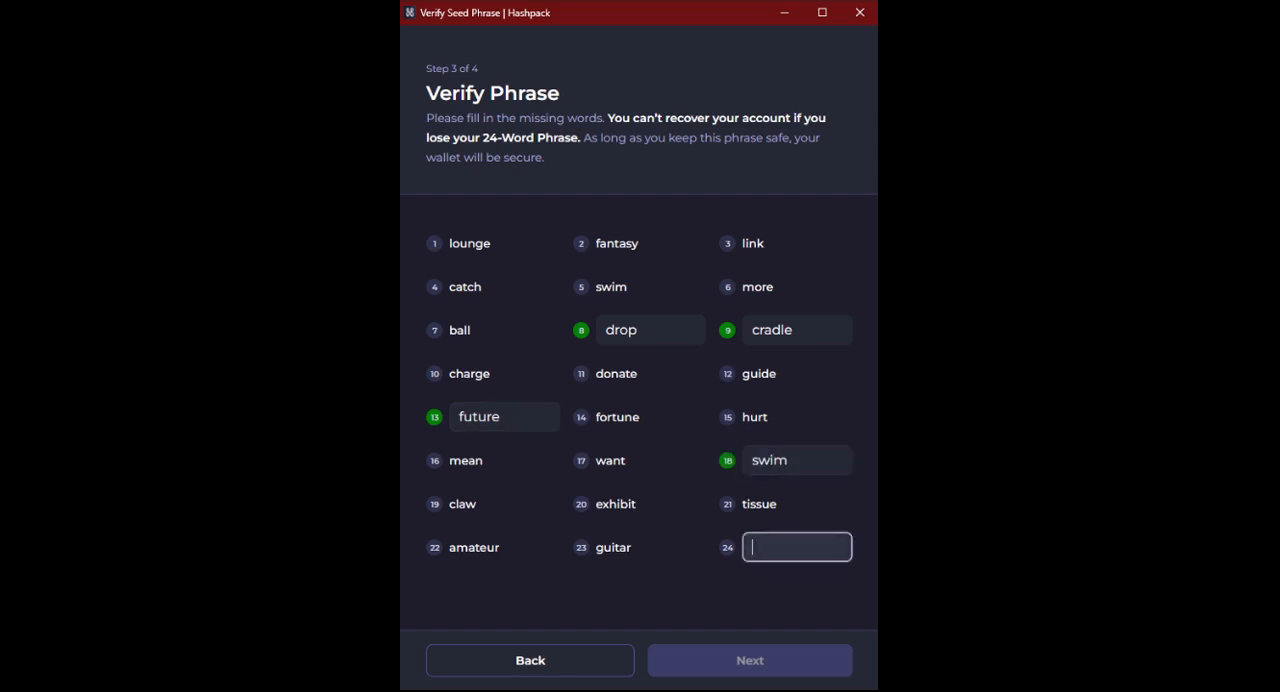
type("sustain")
left_click(757, 667)
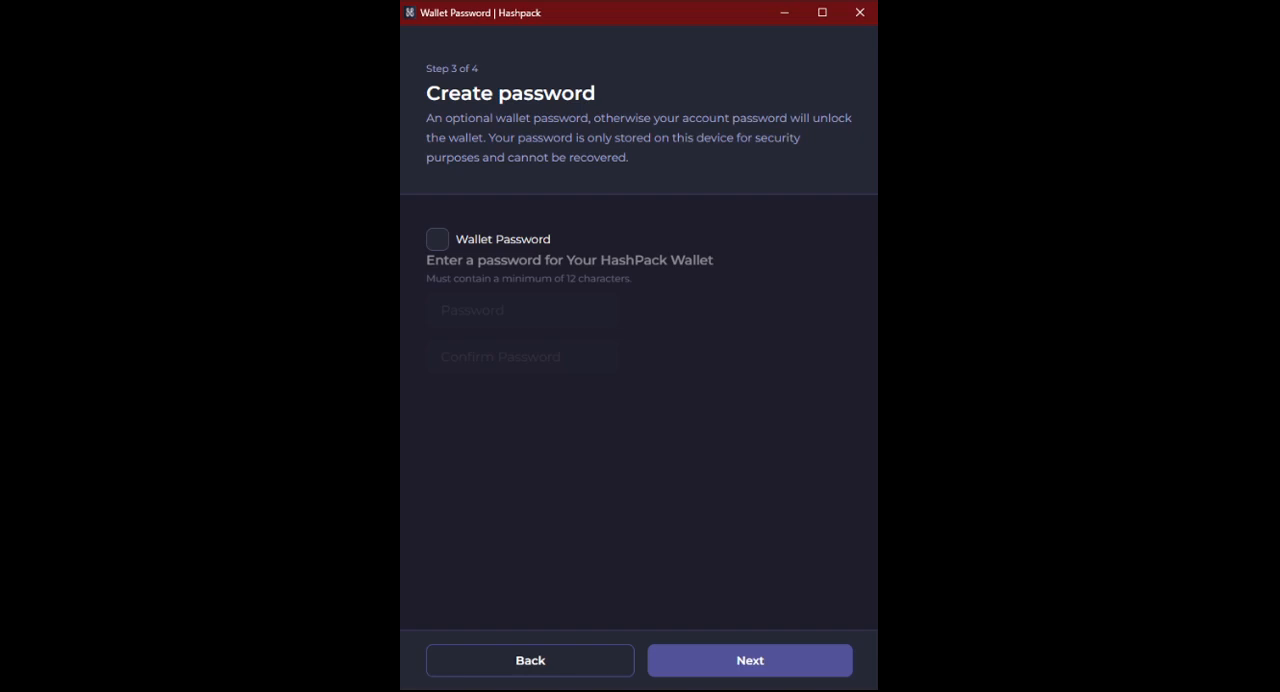
Step: Skip the optional wallet password and create the wallet with the nickname pxl2
left_click(753, 668)
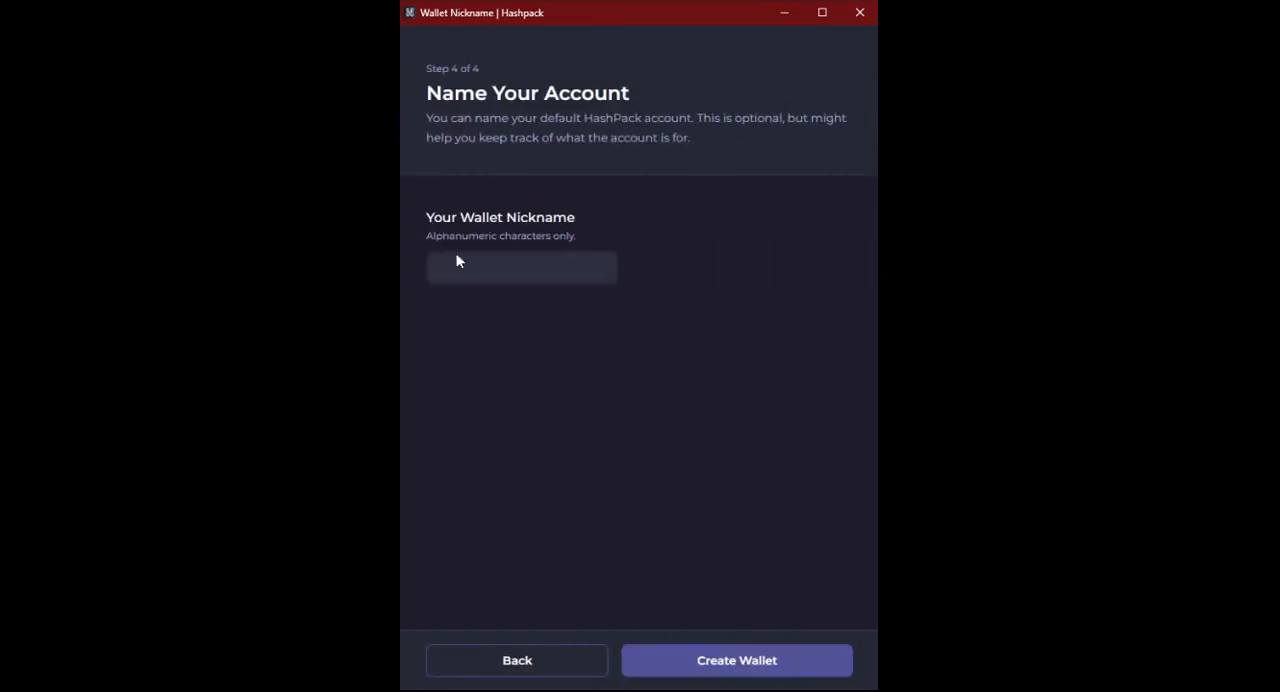
left_click(457, 264)
type("p")
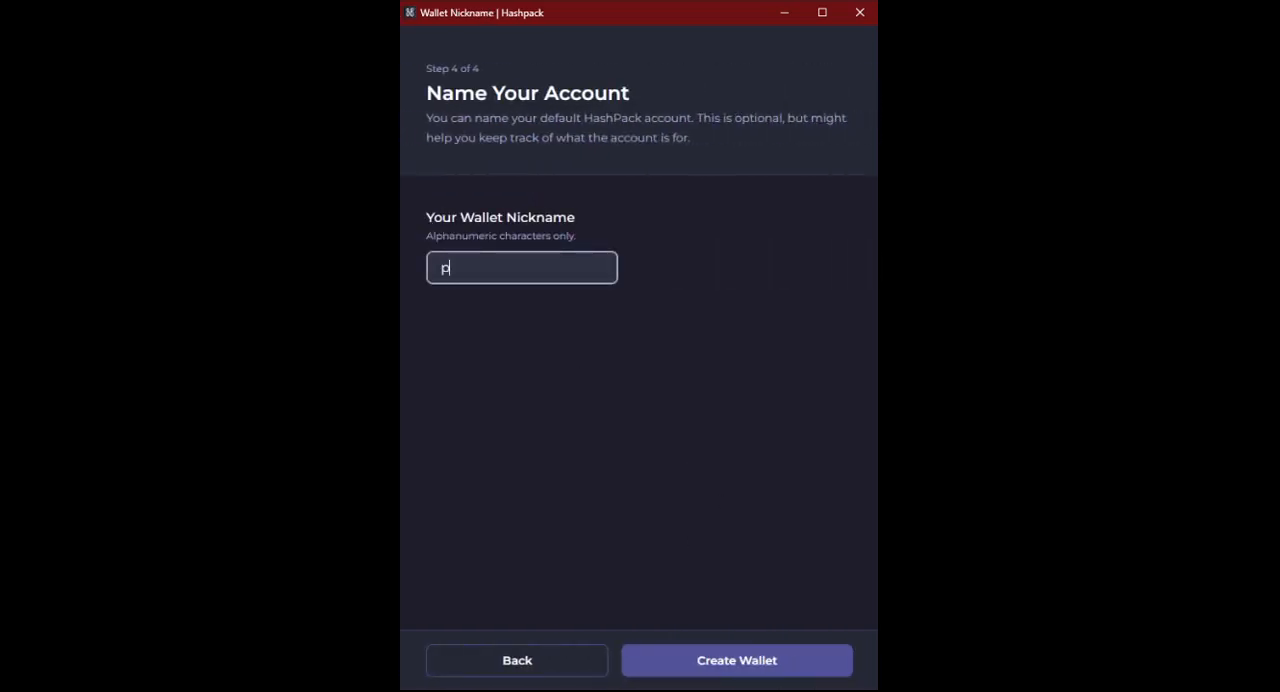
type("xl2")
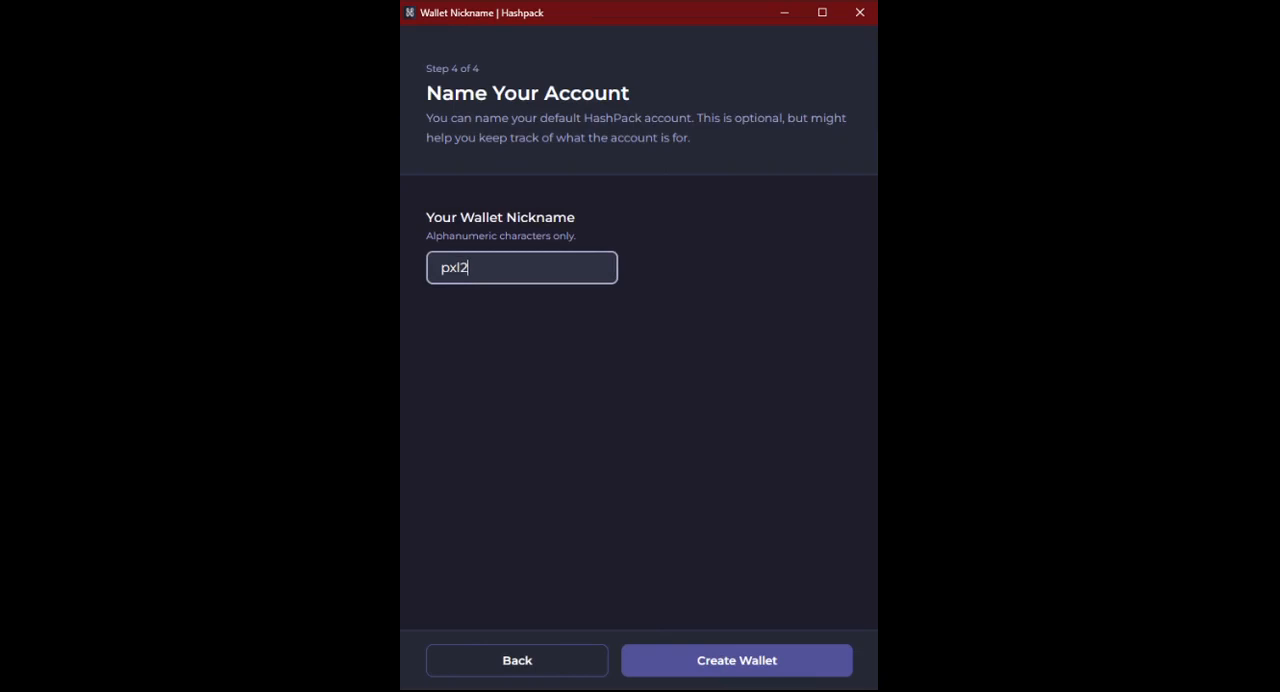
left_click(750, 668)
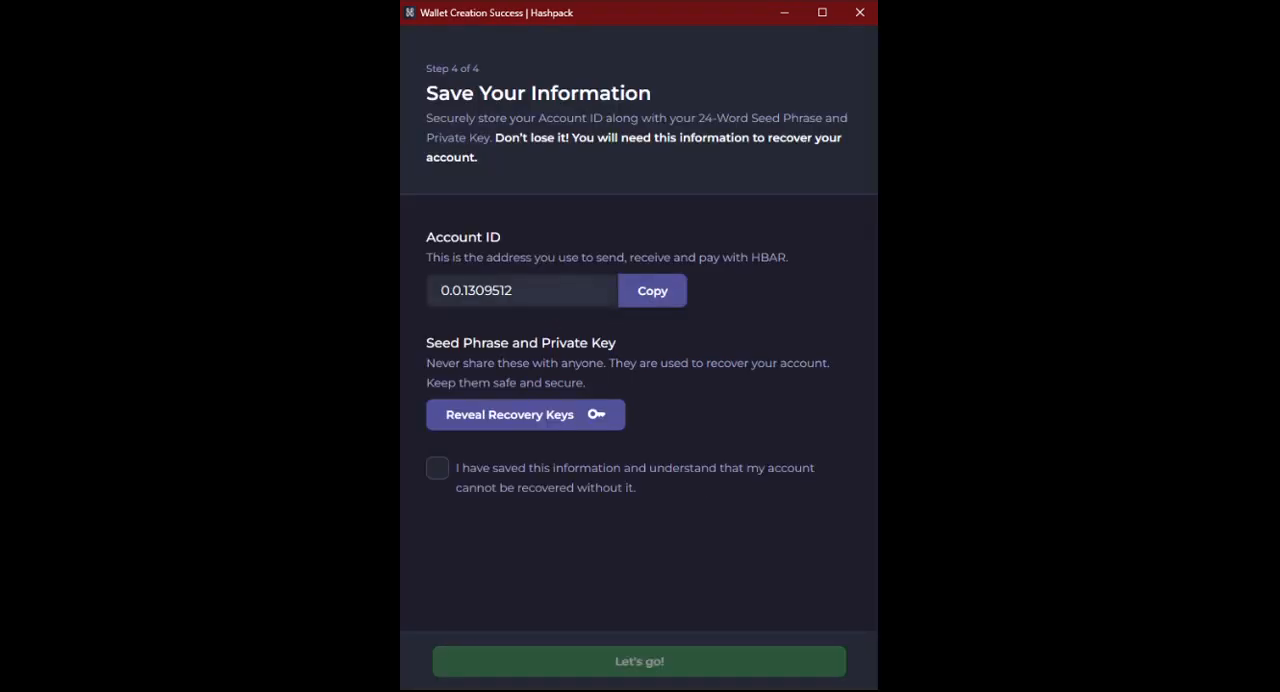
Step: Review the new wallet's recovery keys and finish the setup by acknowledging that the information is saved
left_click(583, 421)
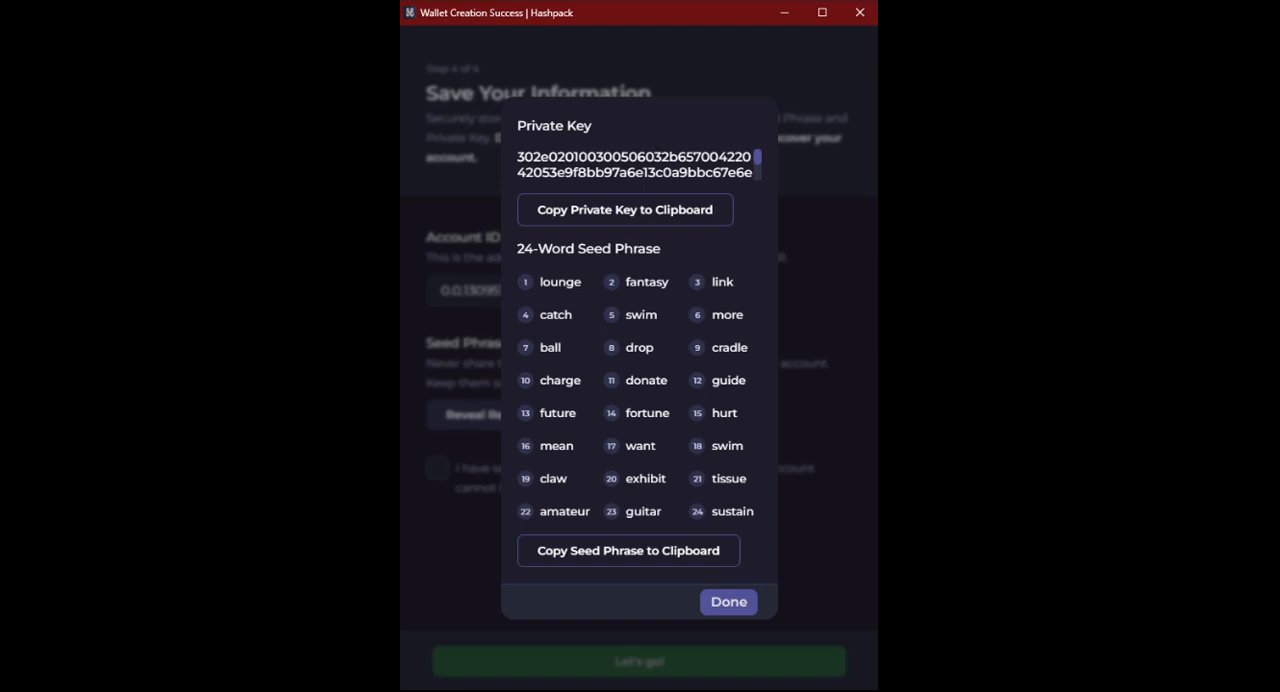
left_click(745, 608)
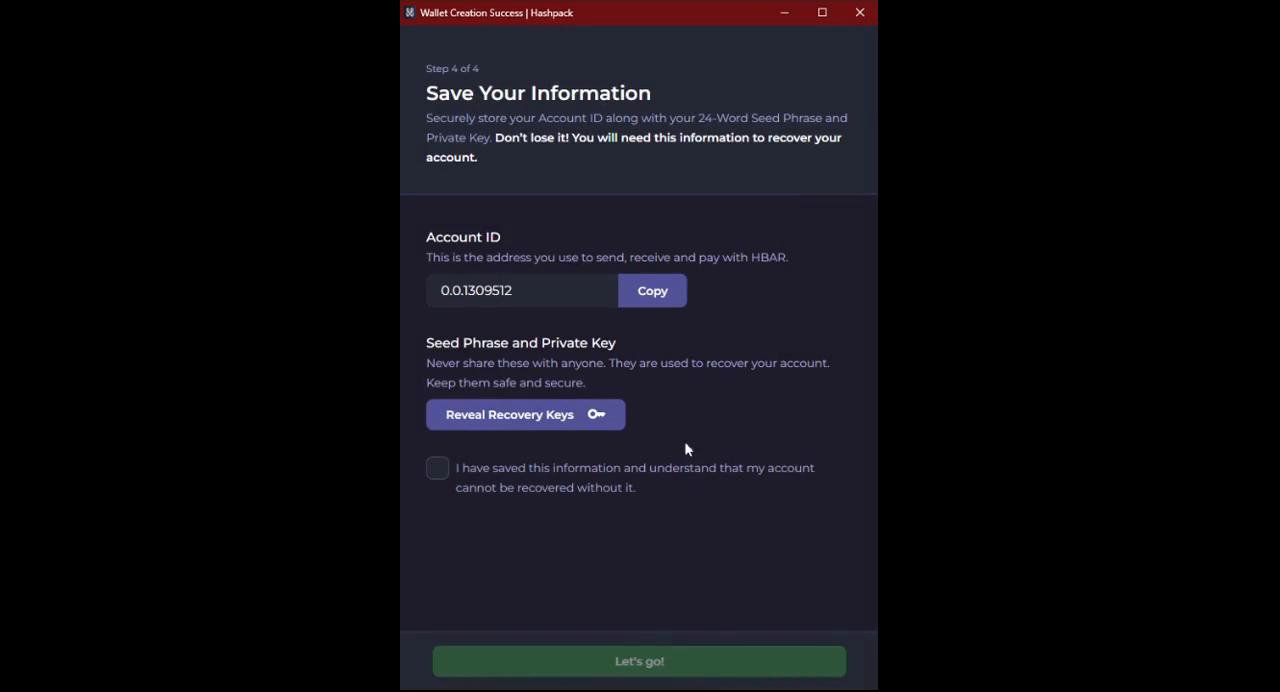
left_click(436, 474)
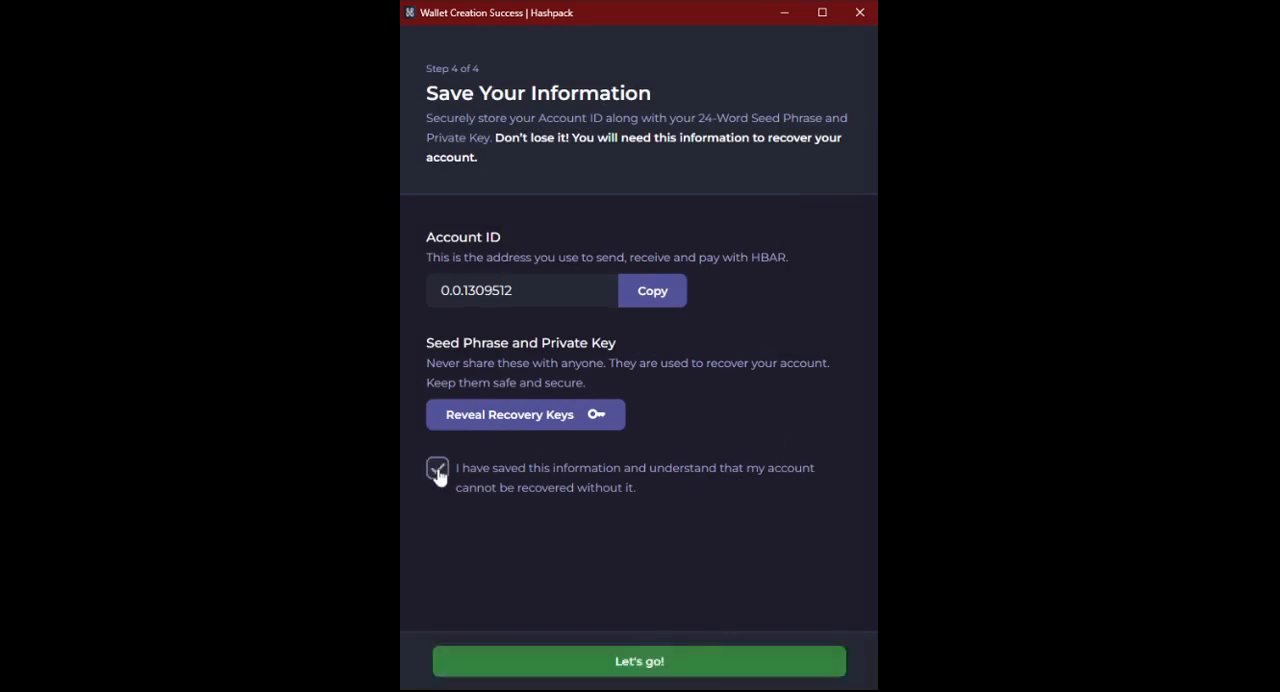
left_click(679, 662)
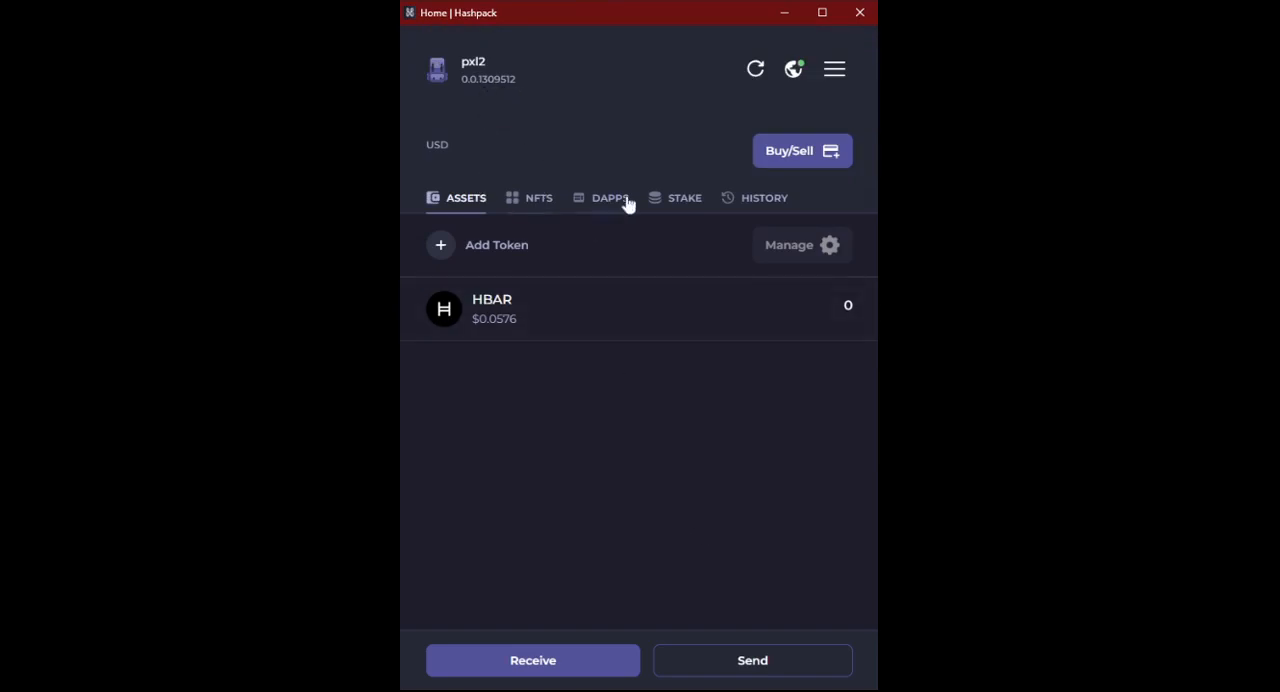
Step: Check the NFTs and assets of the pxl2 wallet, and switch to the test pxl wallet
left_click(516, 202)
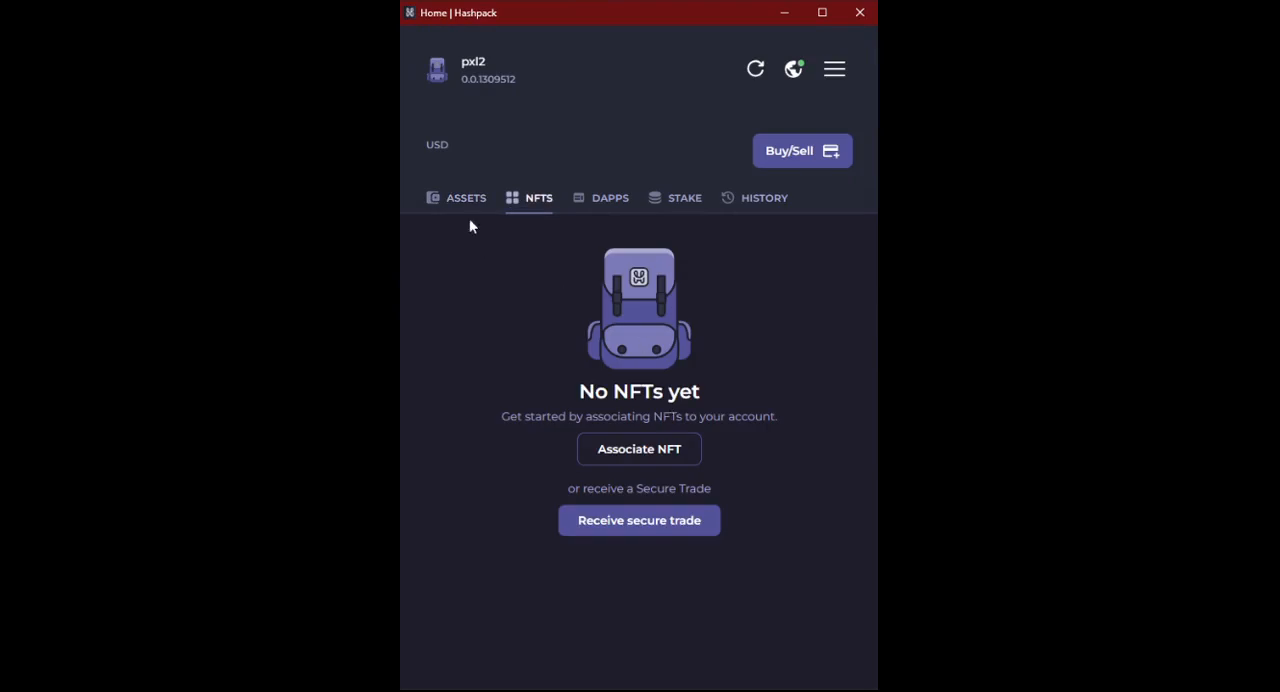
left_click(466, 202)
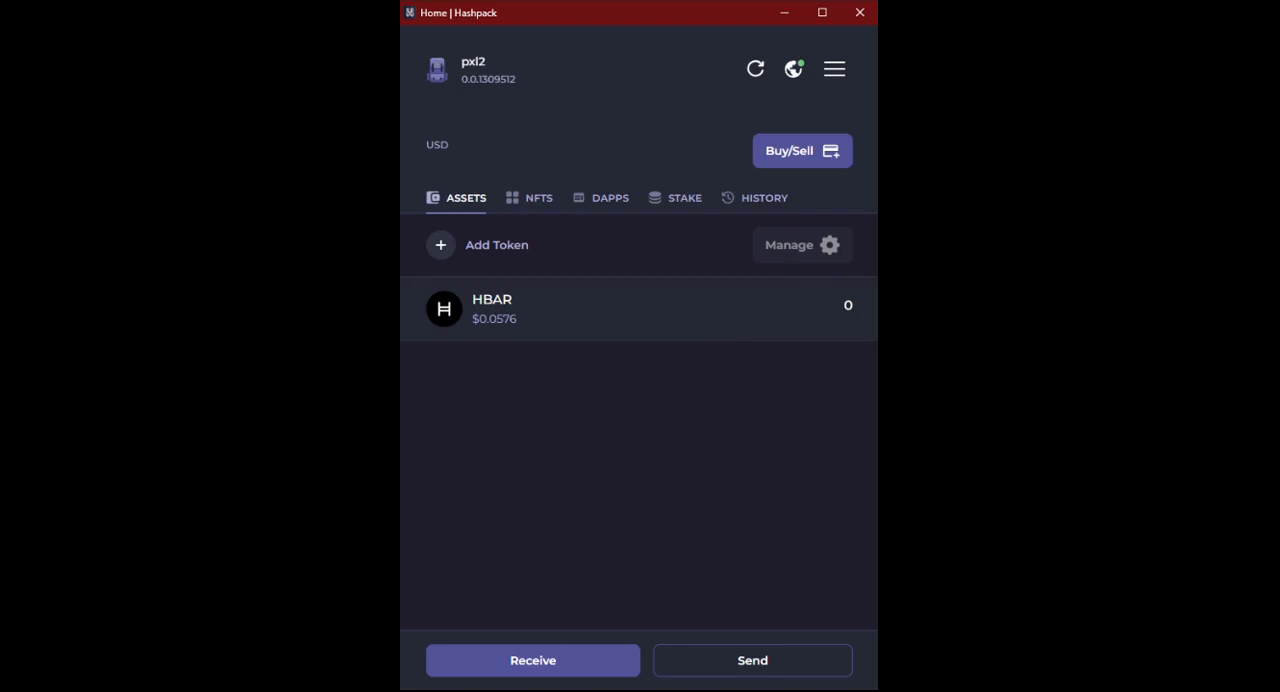
left_click(834, 72)
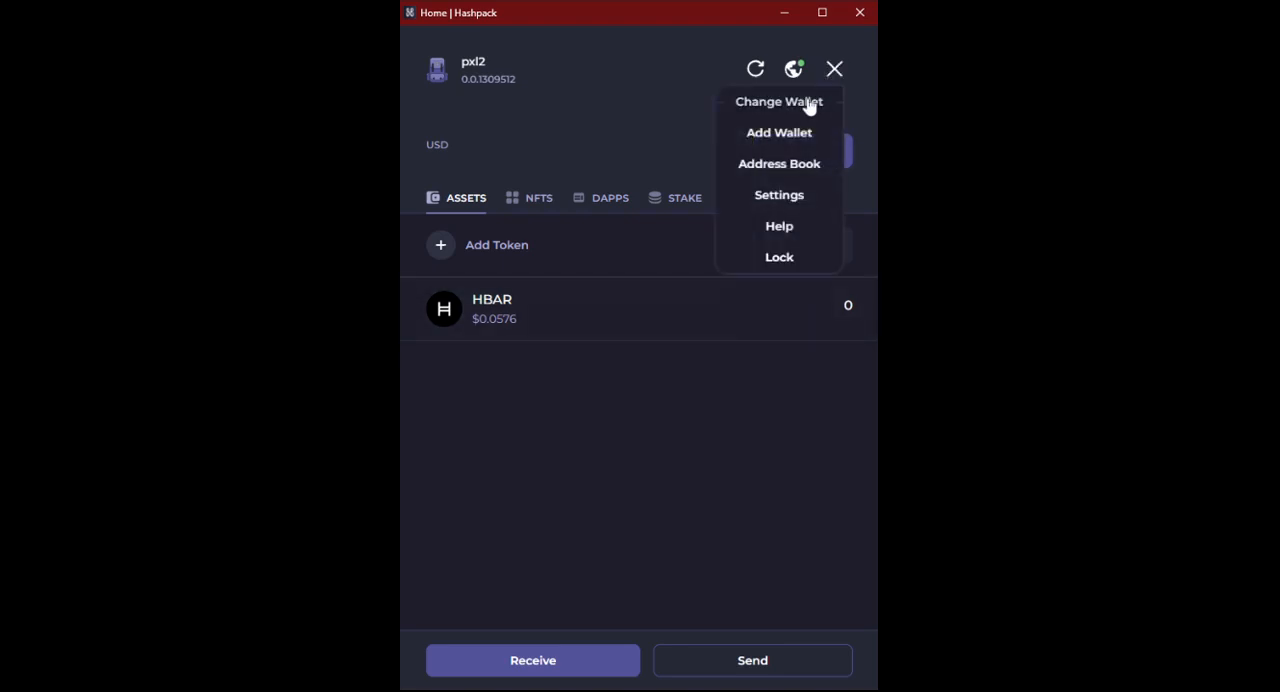
left_click(806, 104)
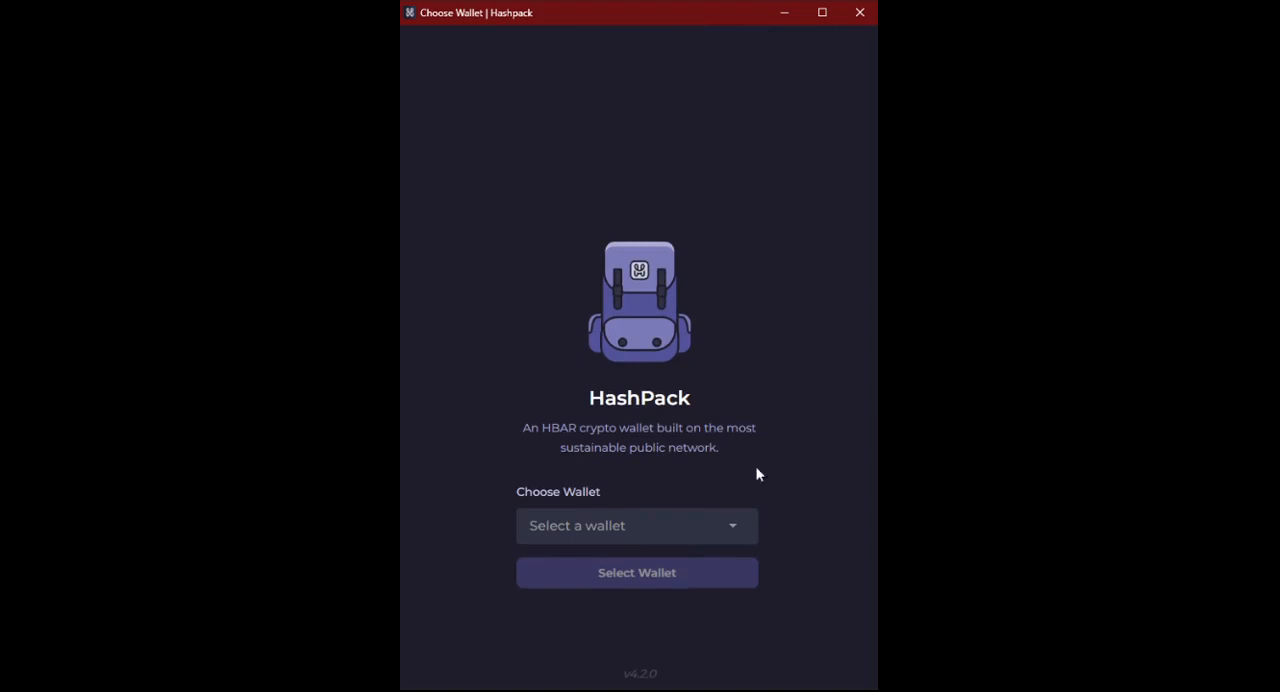
left_click(737, 529)
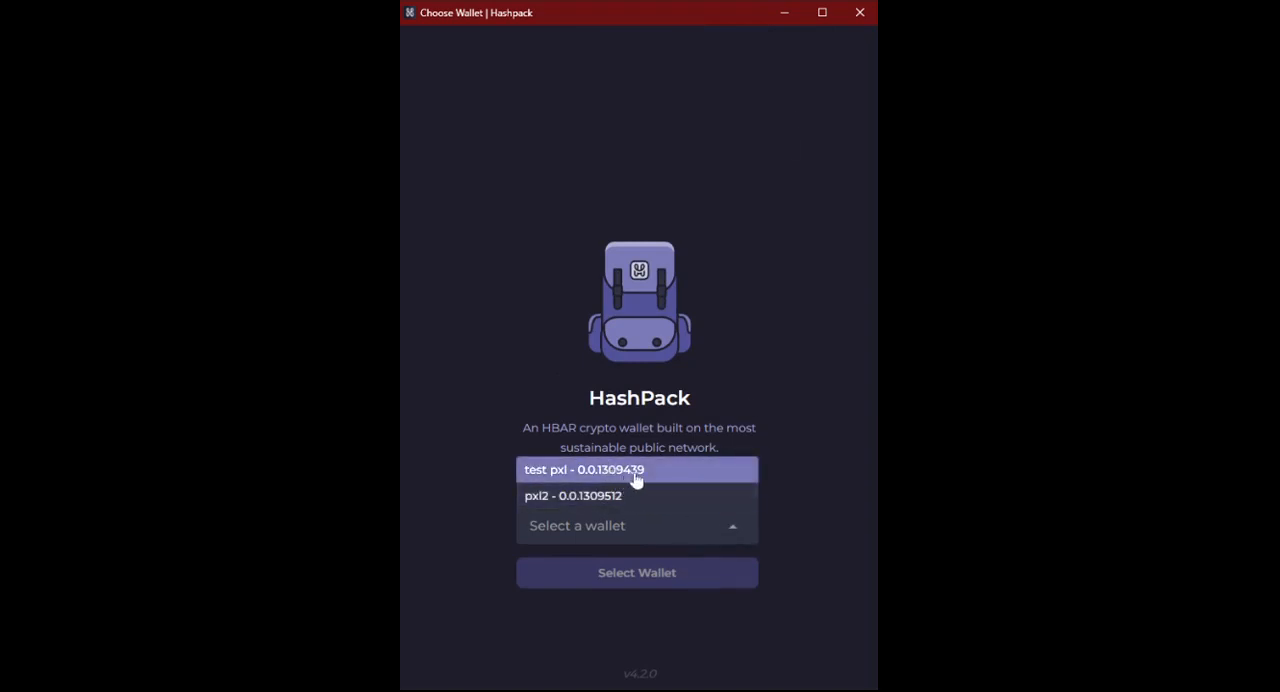
left_click(636, 478)
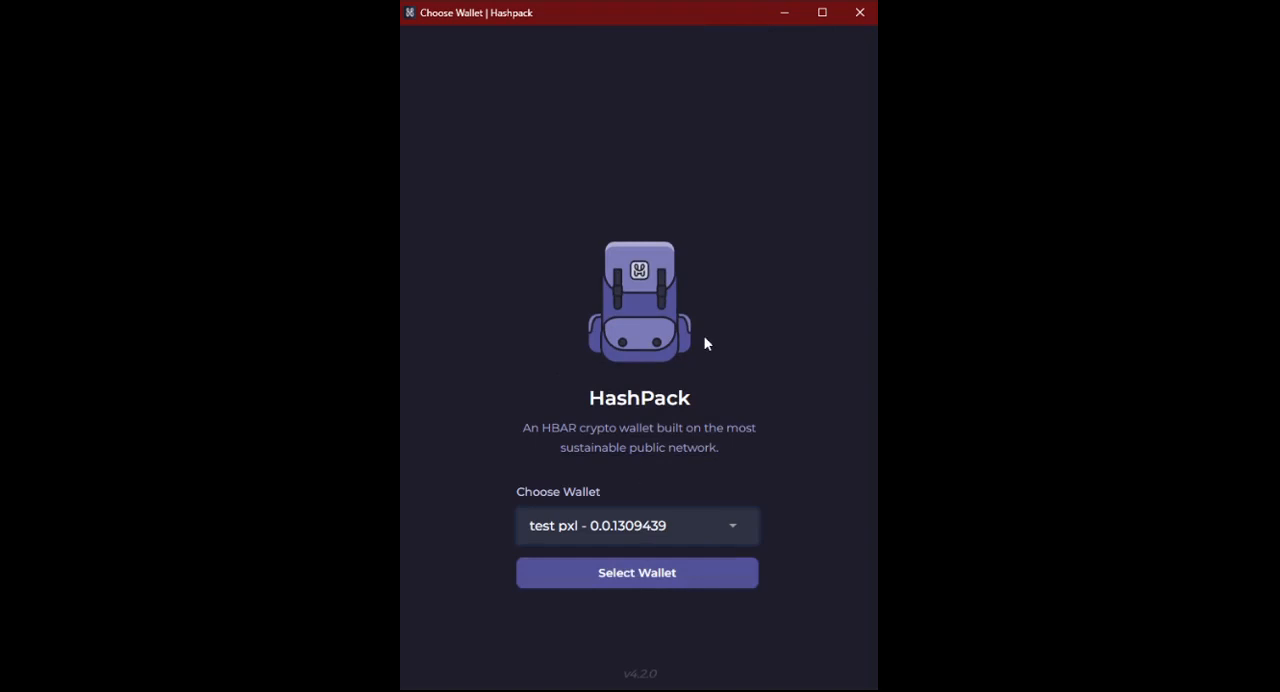
left_click(663, 574)
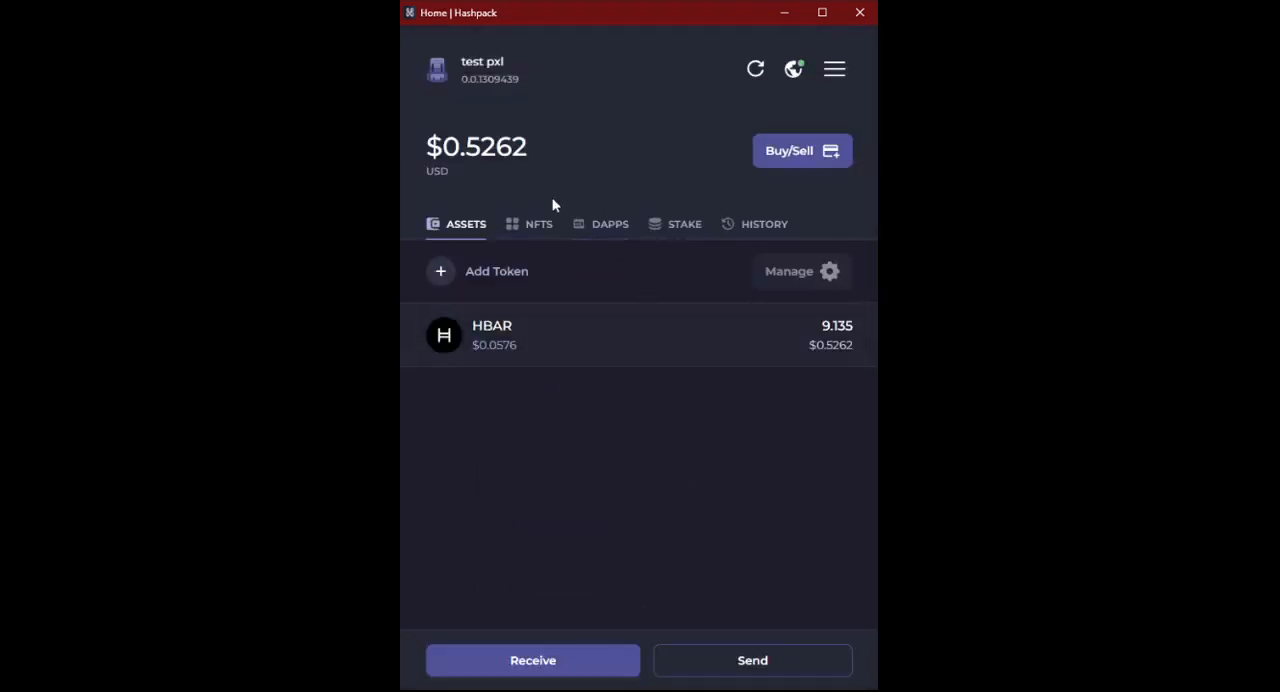